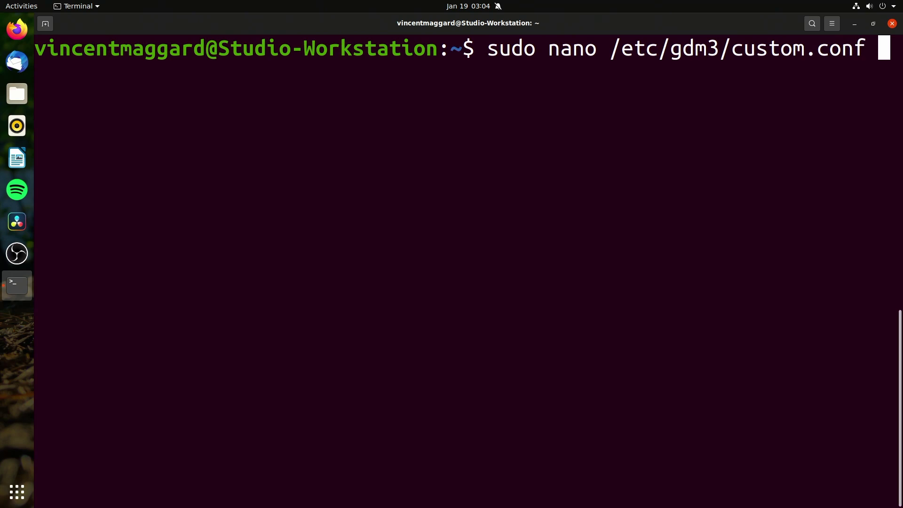
- Enter the sudo nano /etc/gdm3/custom.conf command at the terminal prompt
left_click_drag(494, 50, 673, 56)
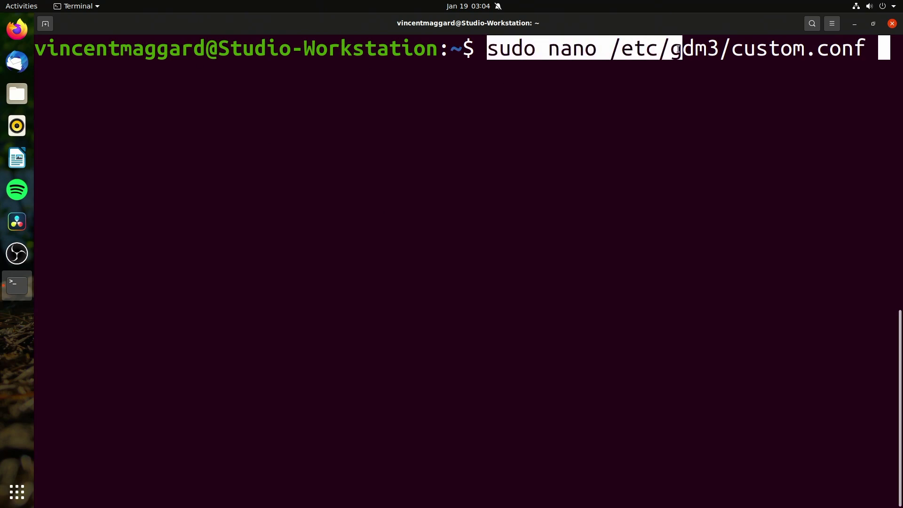
left_click(654, 74)
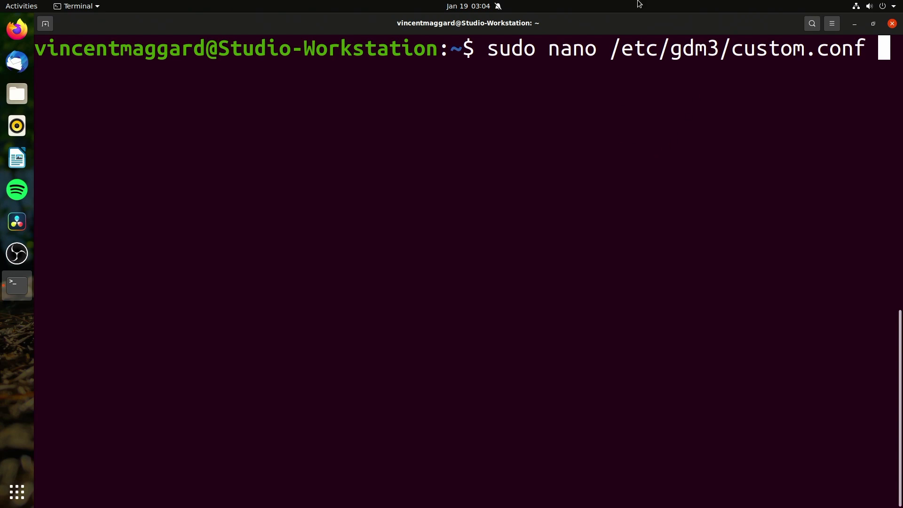
- Open custom.conf in nano and move to the automatic login lines
key("Return")
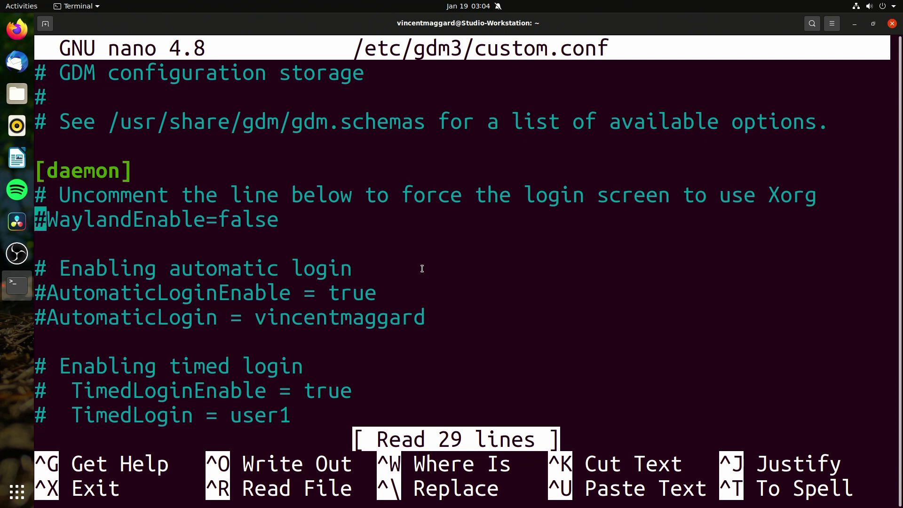
key("Down")
key("Down")
key("Down")
left_click_drag(341, 267, 91, 270)
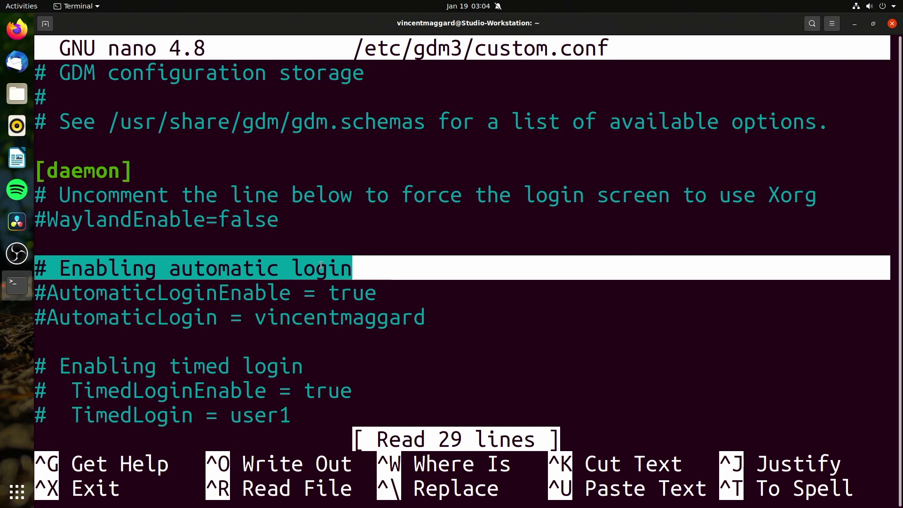
left_click(367, 269)
key("Right")
key("Up")
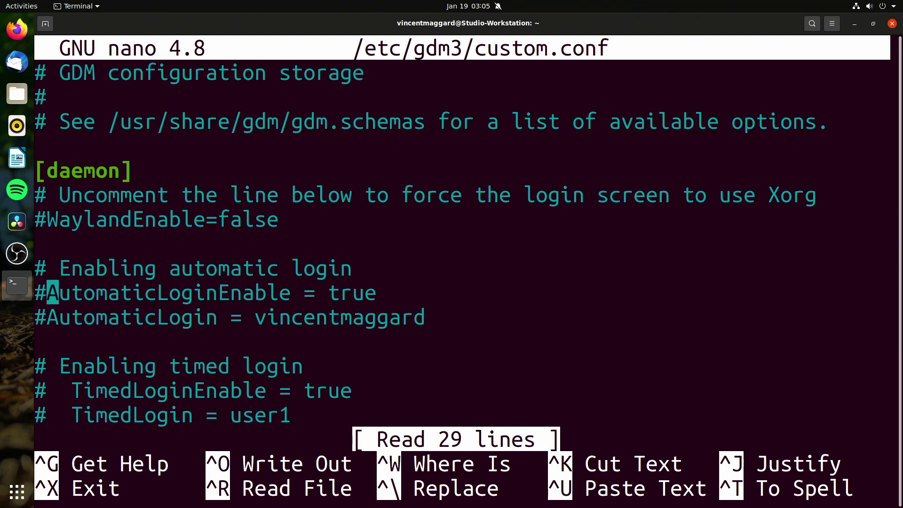
- Uncomment the AutomaticLoginEnable = true and AutomaticLogin lines
key("BackSpace")
key("Down")
key("Right")
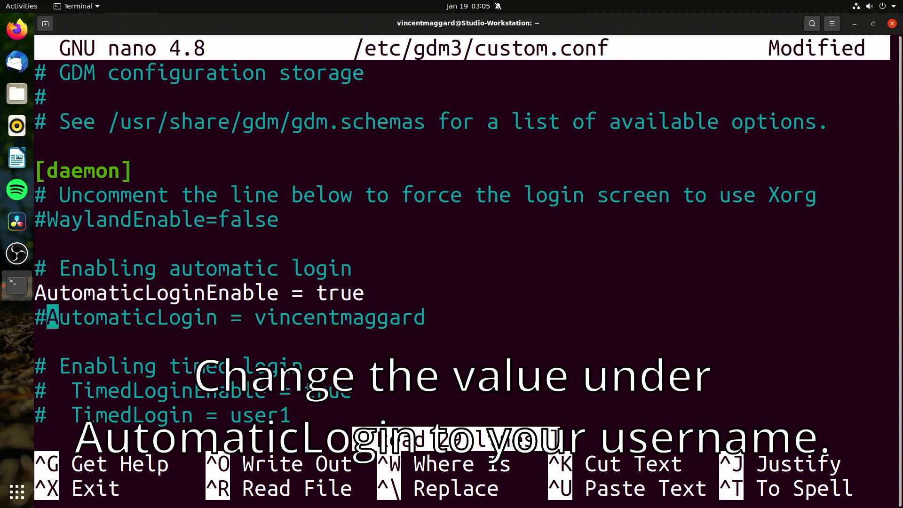
key("BackSpace")
key("Up")
key("End")
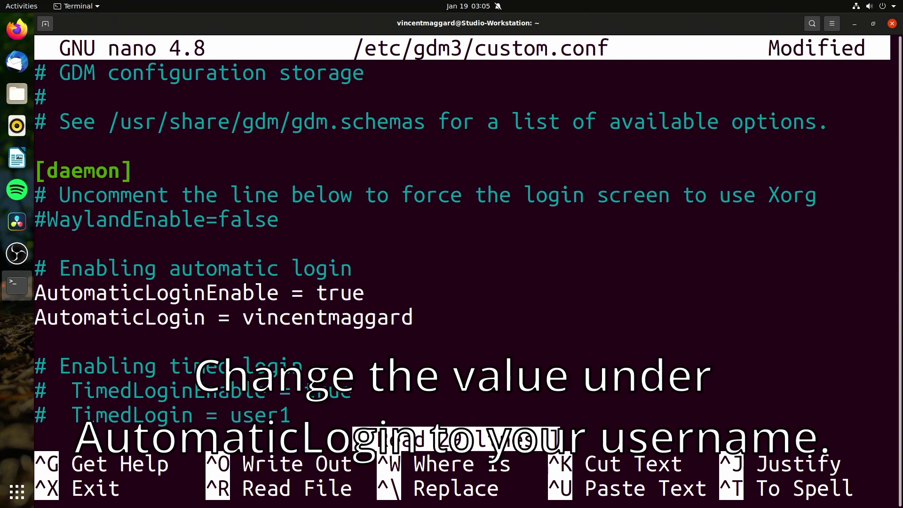
key("Right")
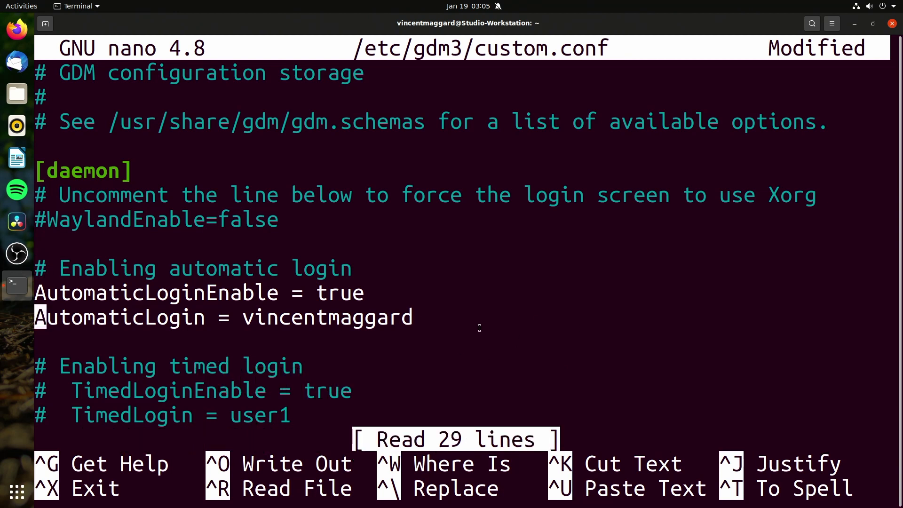
key("Down")
key("Down")
key("Down")
key("Down")
key("Down")
key("Down")
key("Down")
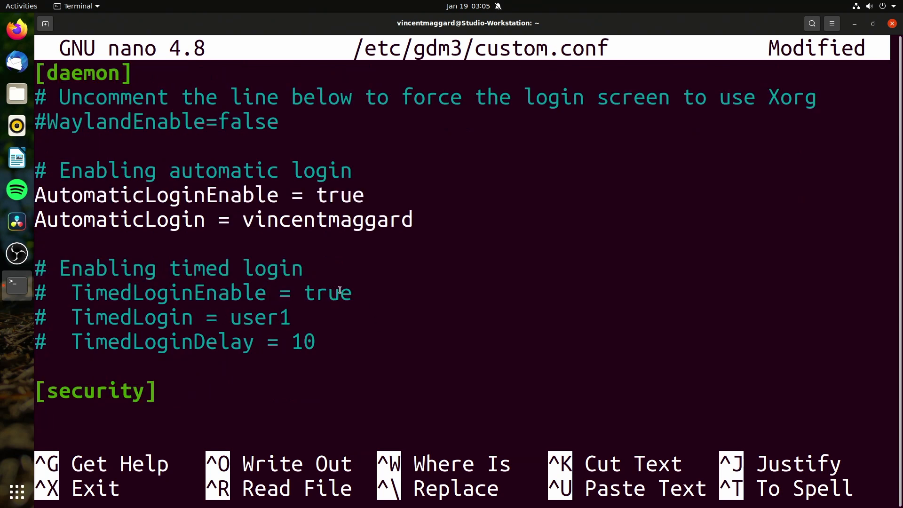
- Save the changes to custom.conf and exit nano
key("ctrl+x")
key("y")
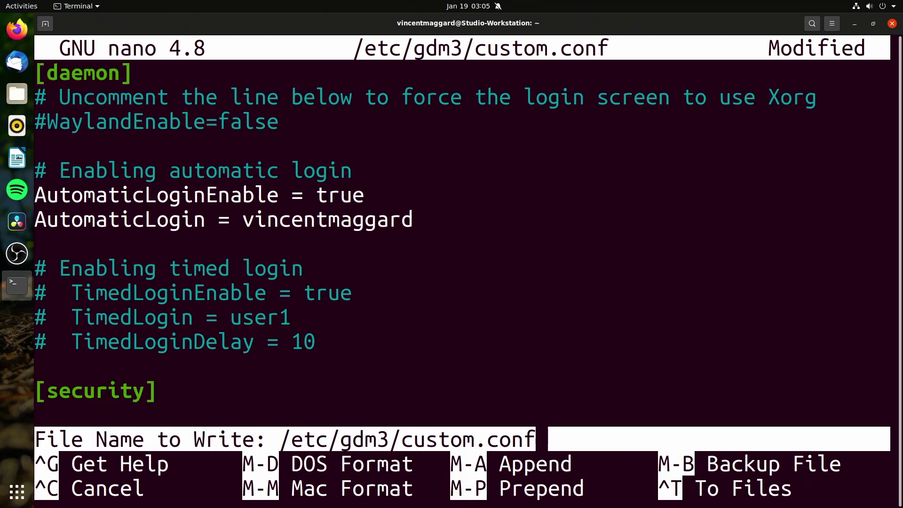
key("Return")
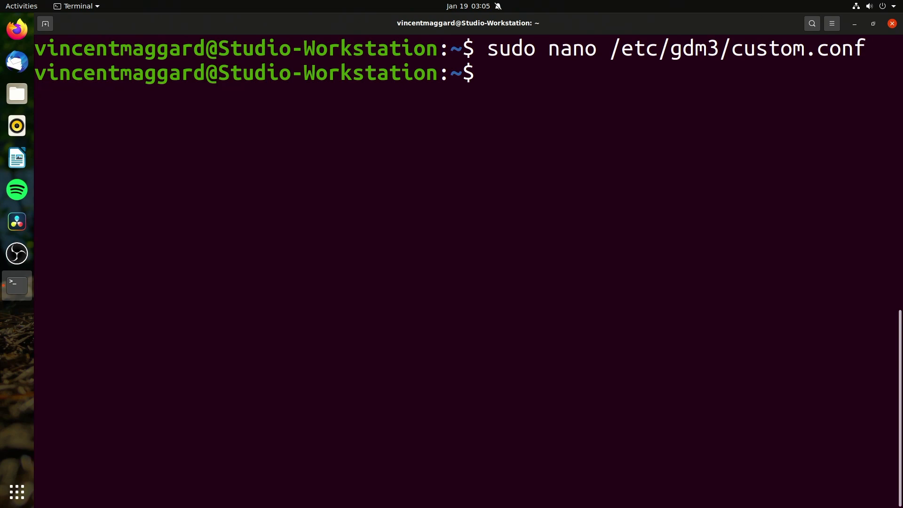
type("sud")
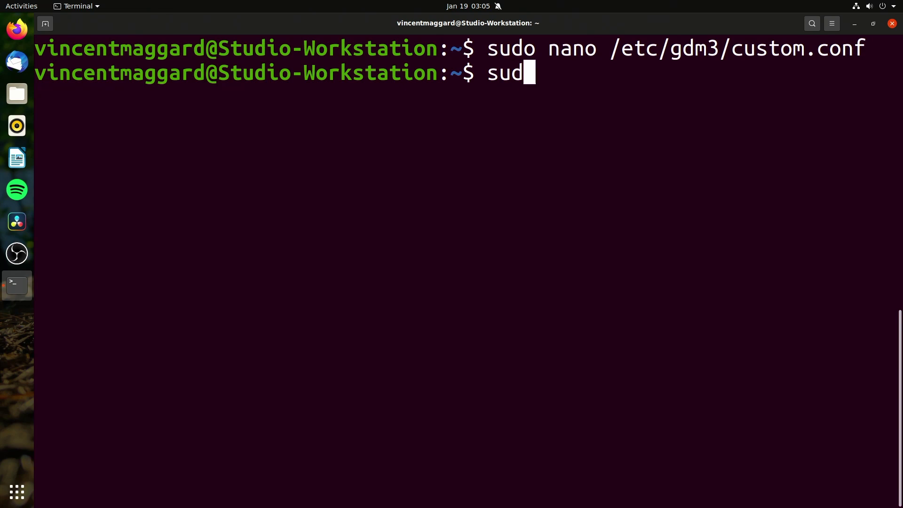
type("o reboot")
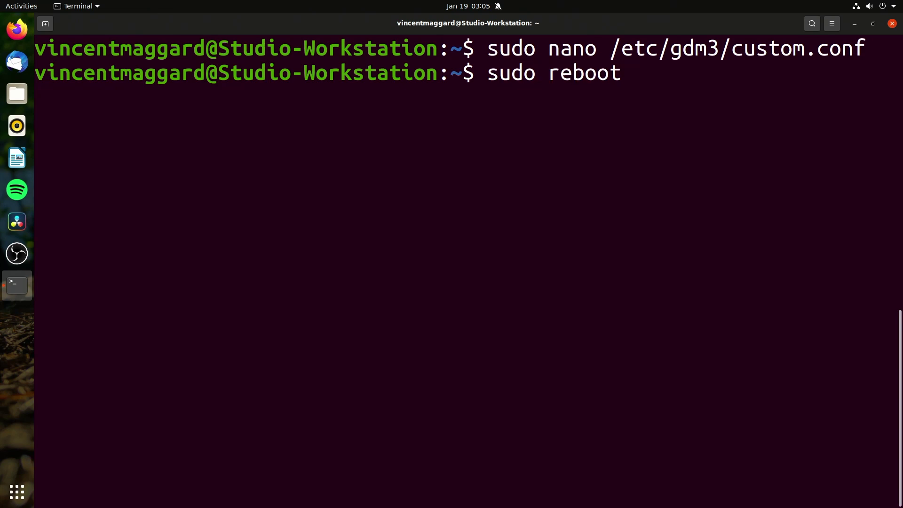
- Run sudo reboot so the machine restarts straight to the desktop
key("Return")
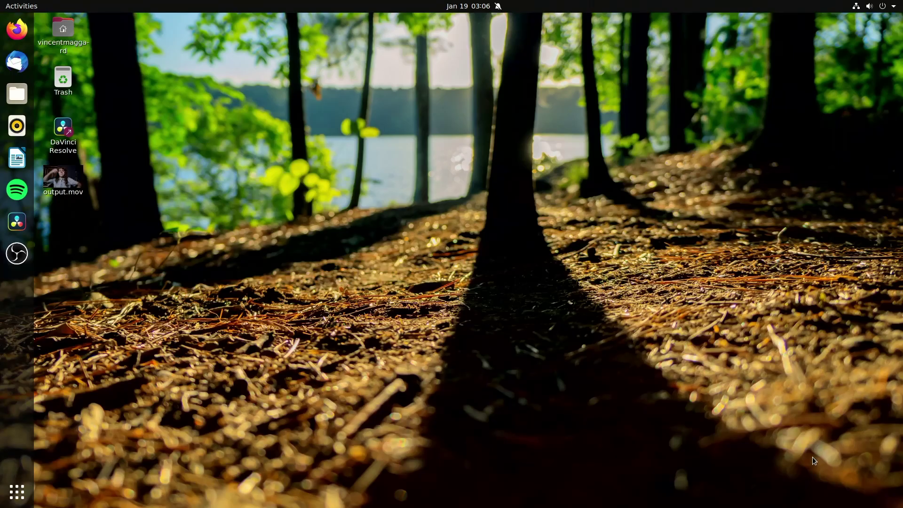
- Open the Users page in Settings and unlock it with the password
key("super")
type("set")
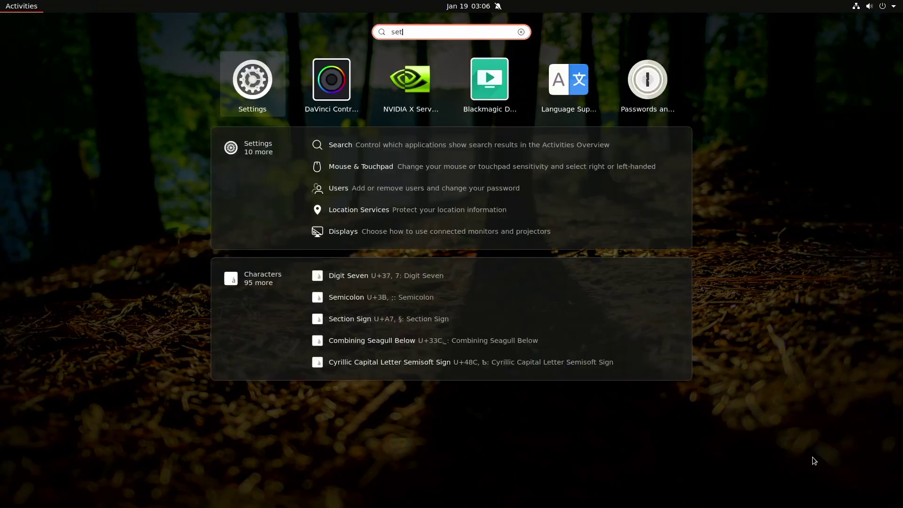
key("Return")
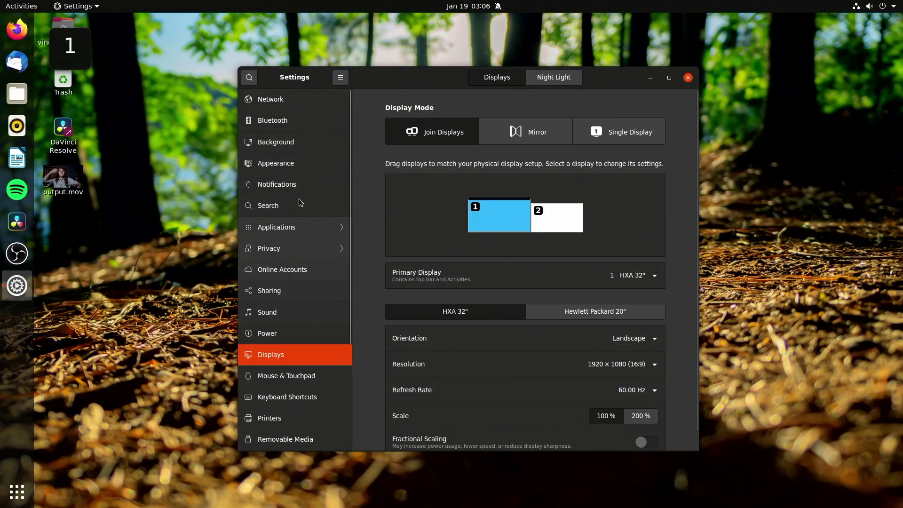
scroll(300, 328, "down", 3)
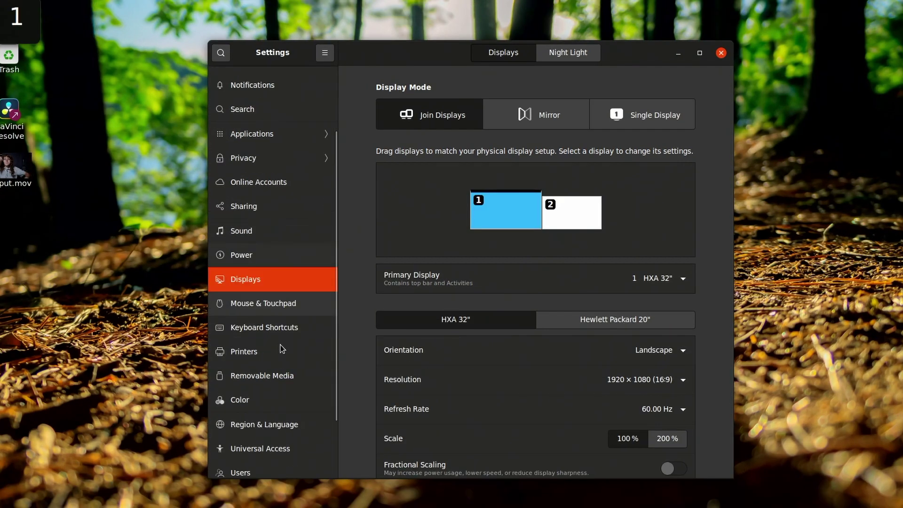
scroll(281, 348, "down", 2)
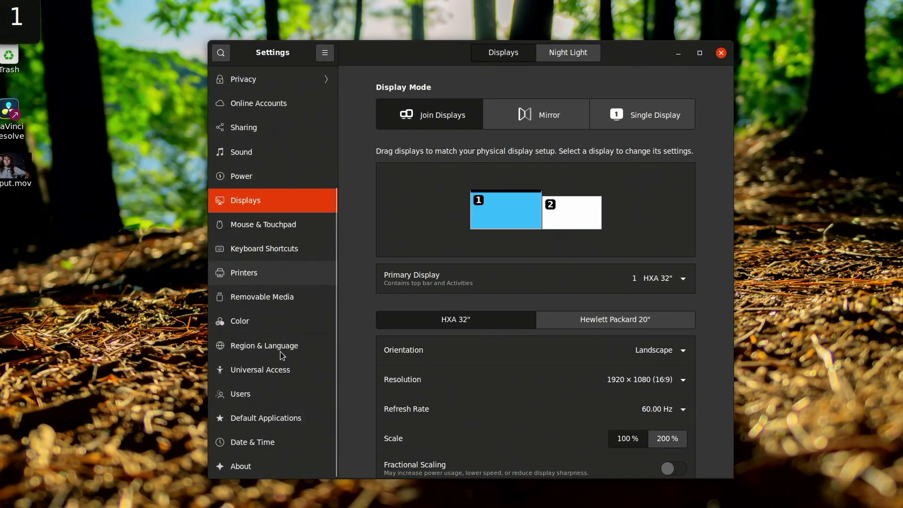
left_click(289, 396)
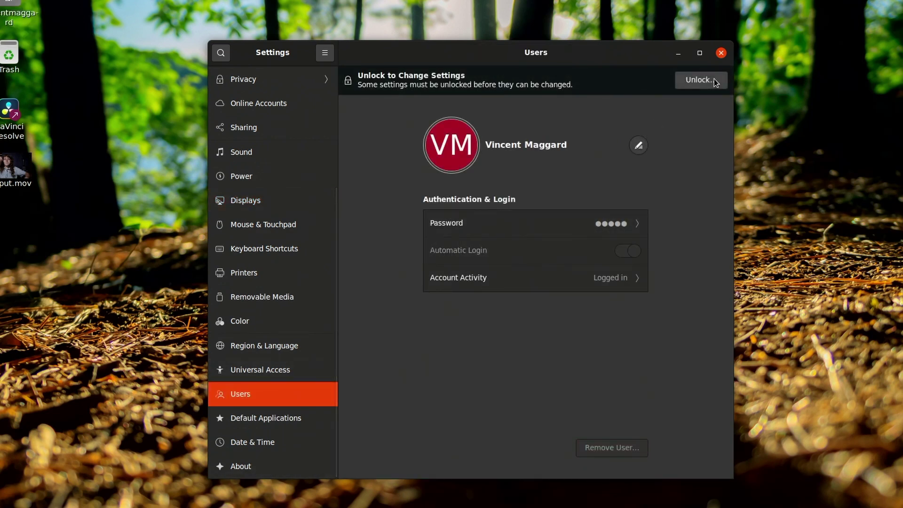
left_click(708, 80)
type("**")
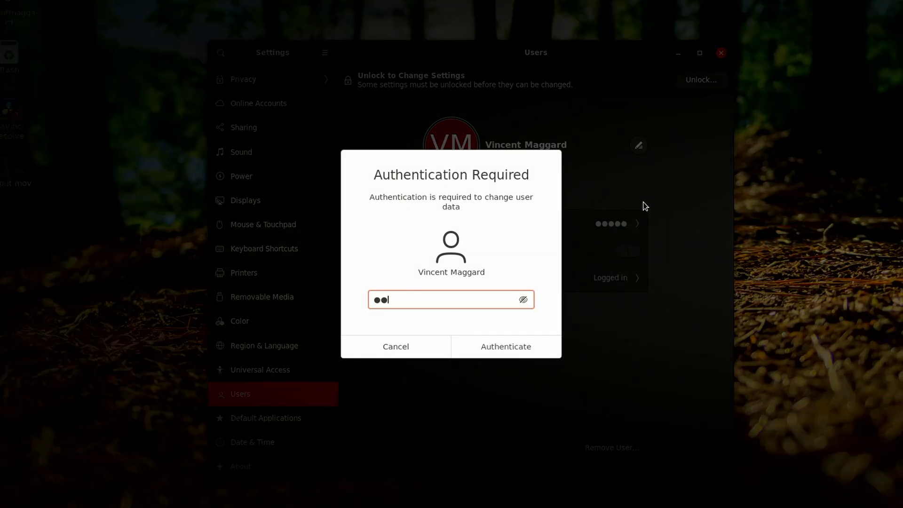
type("****")
key("Return")
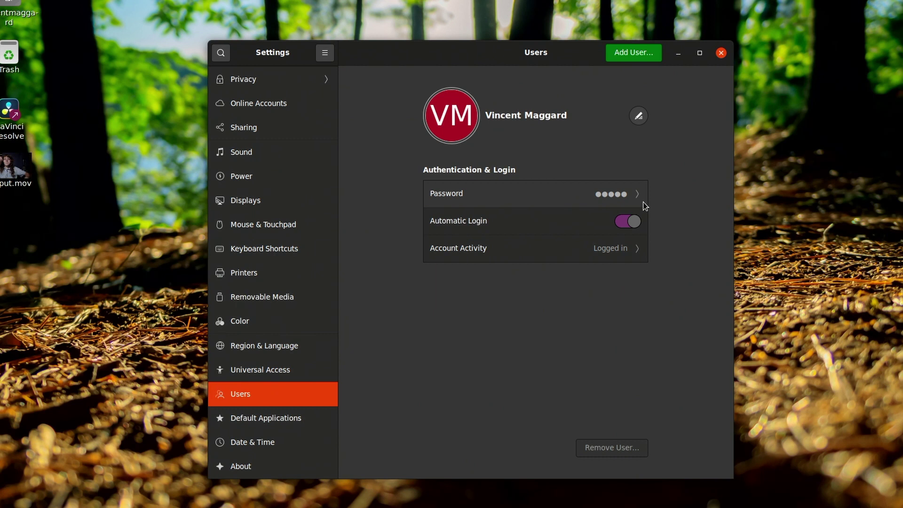
- Leave Automatic Login switched on for the user and close Settings
left_click(639, 196)
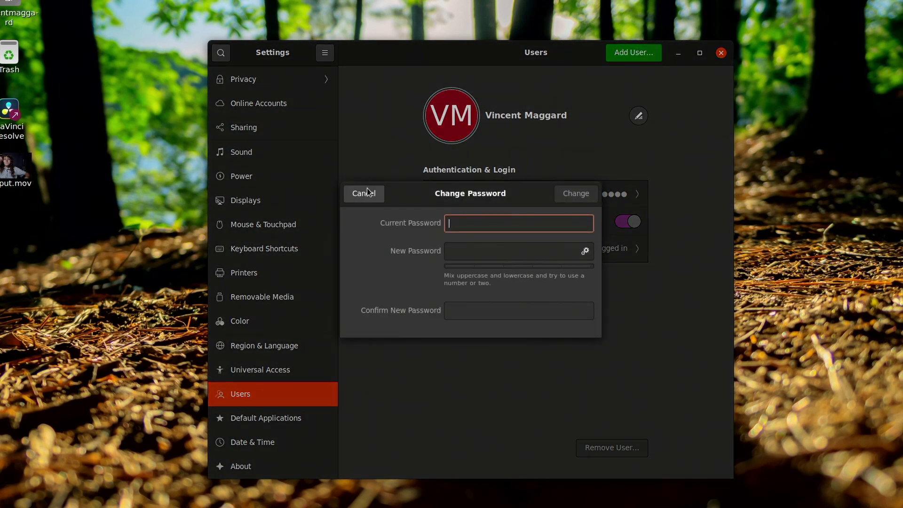
left_click(369, 193)
left_click(627, 221)
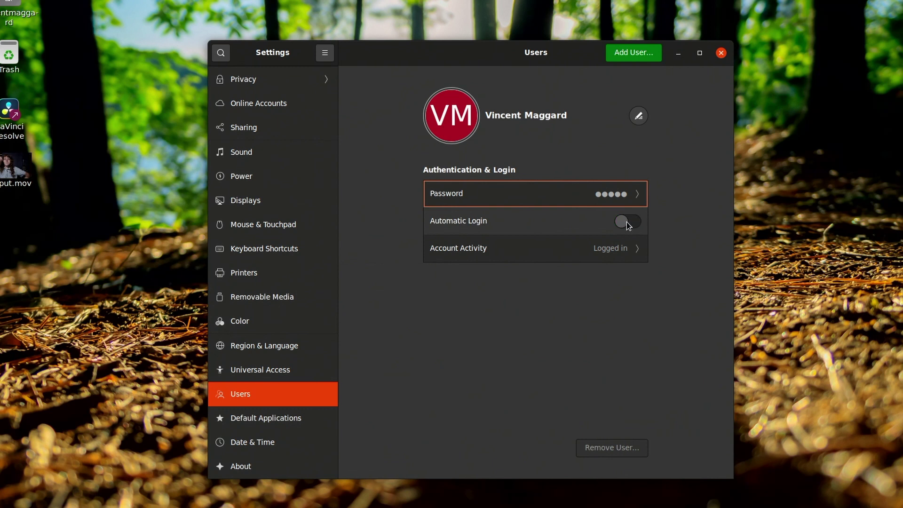
left_click(624, 223)
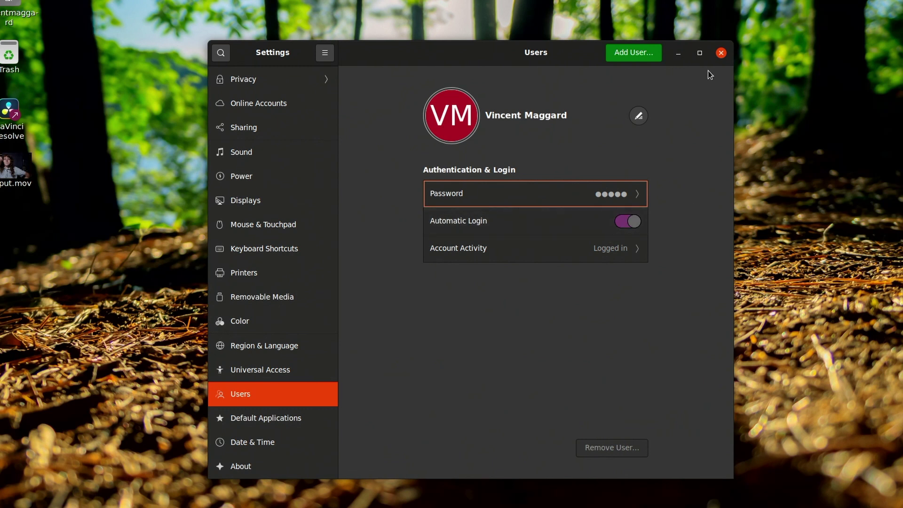
left_click(721, 53)
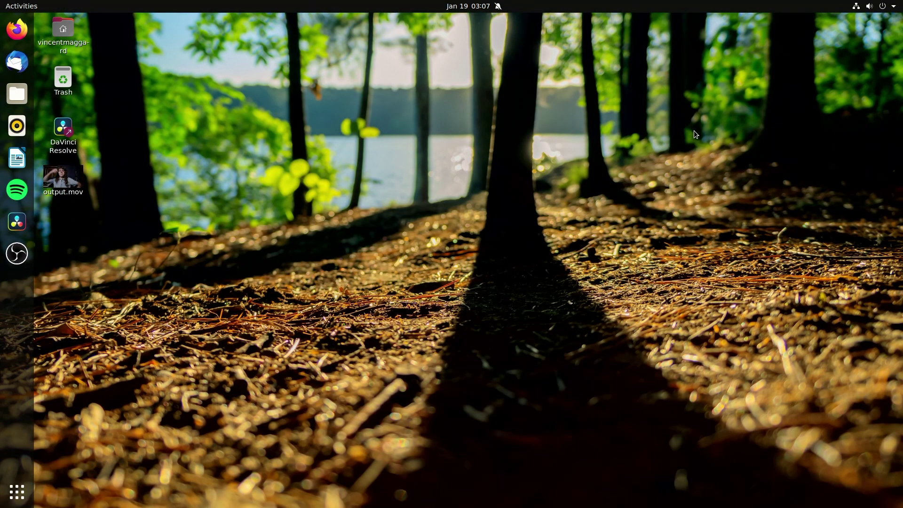